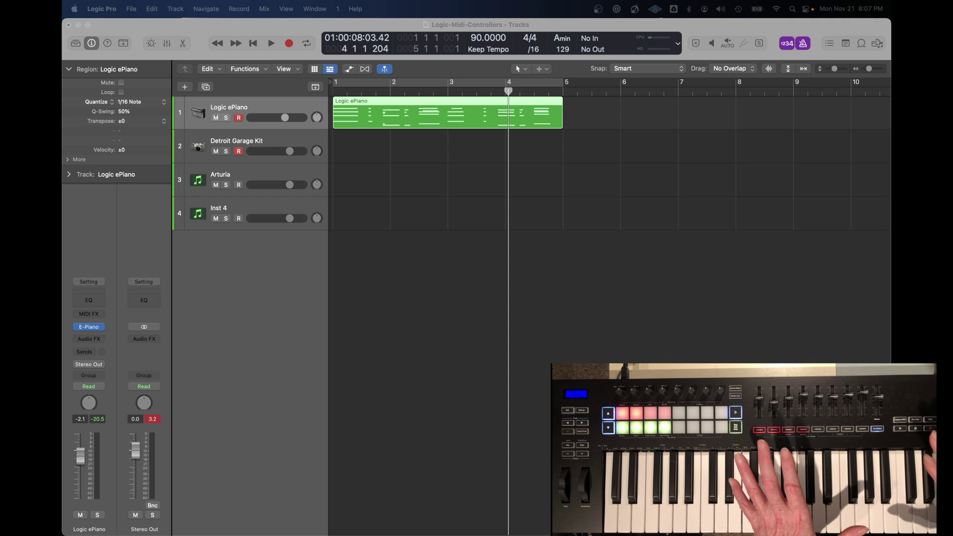
Step: Inspect the Launchkey MK3 49 settings in the Control Surface Setup window
click(101, 9)
mouse_move(122, 56)
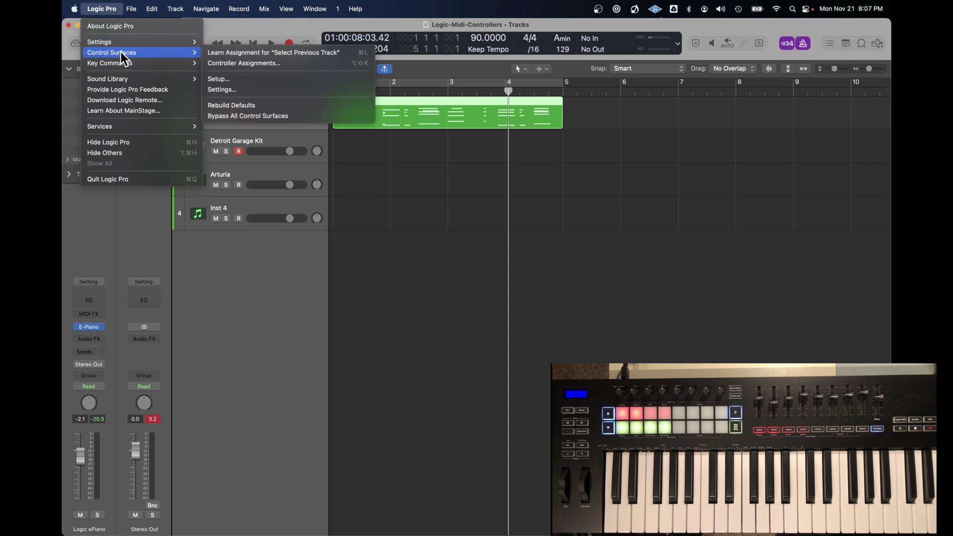
click(217, 80)
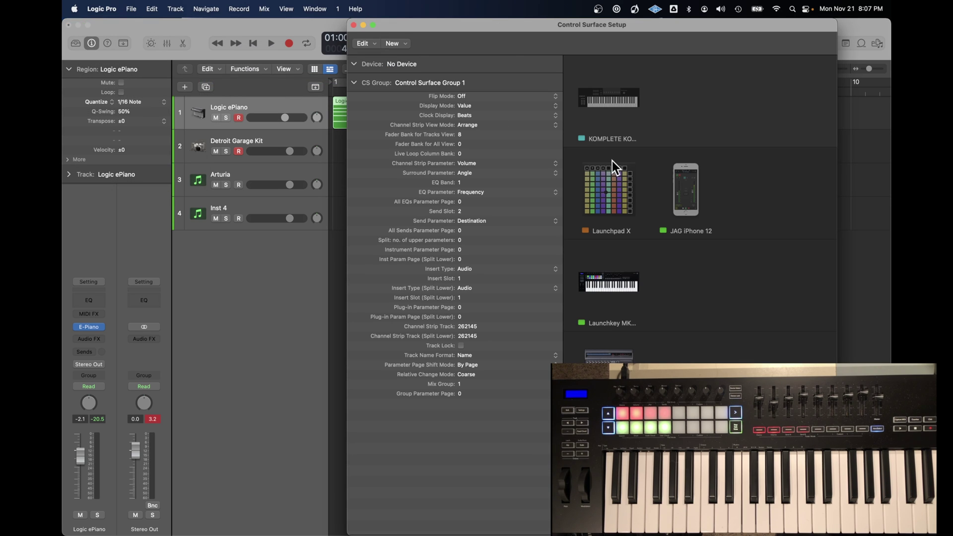
click(619, 292)
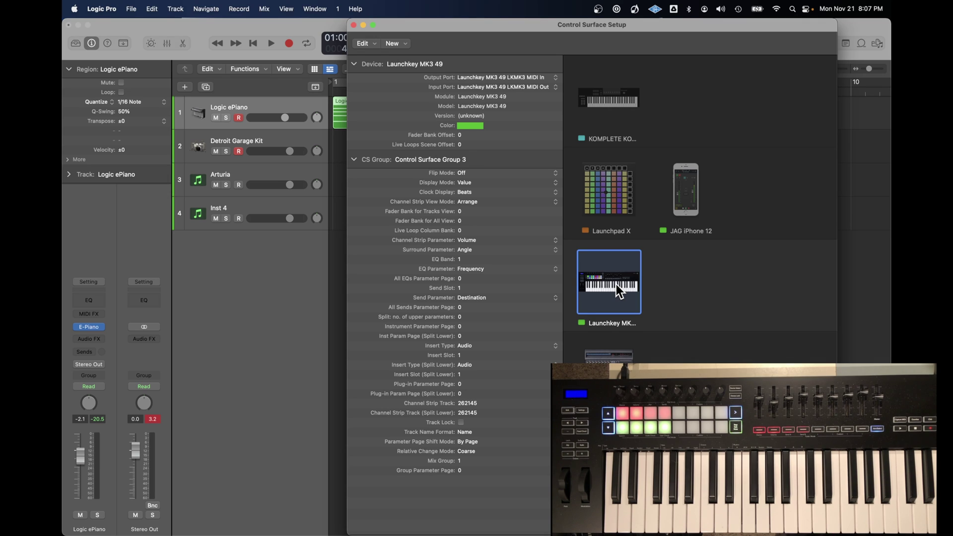
click(354, 25)
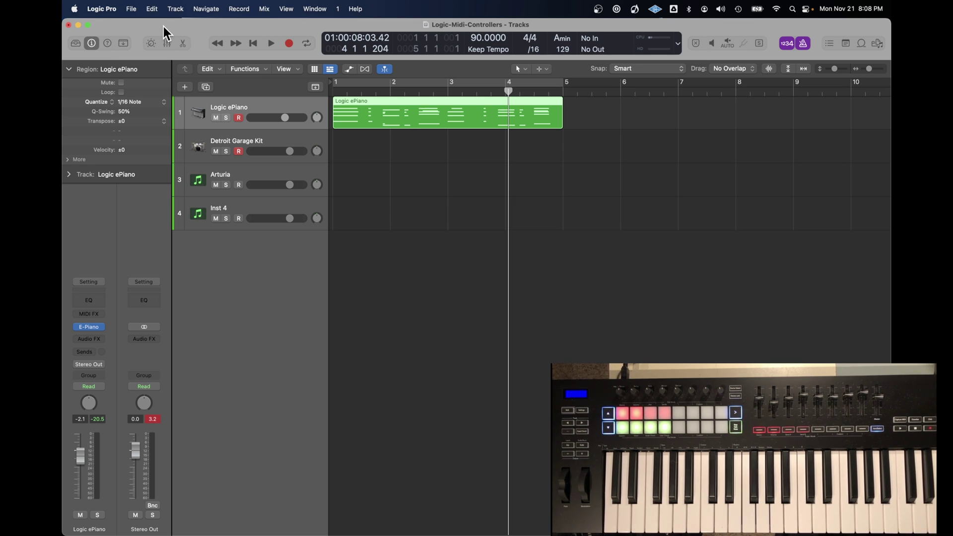
Step: Show the list of MIDI controllers in the Control Surfaces settings
click(102, 9)
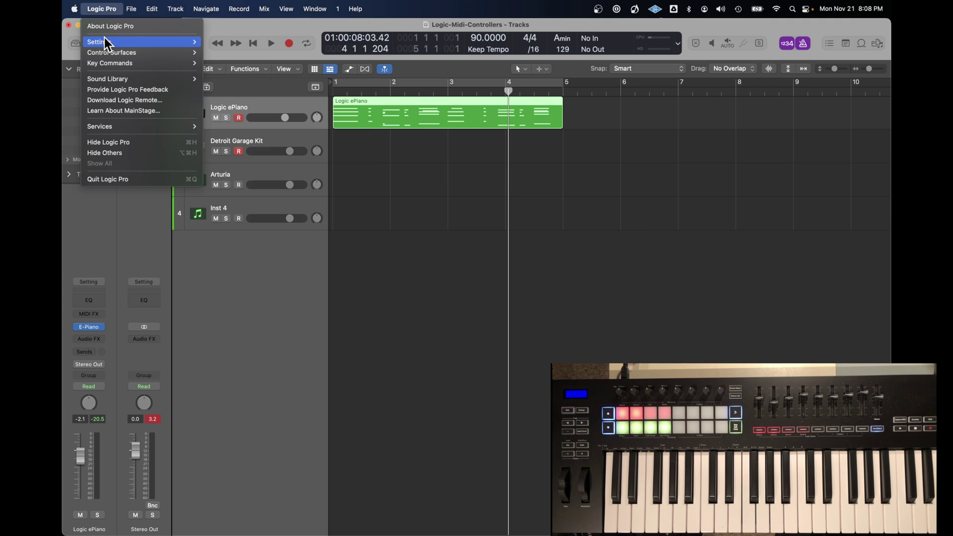
mouse_move(112, 43)
click(224, 41)
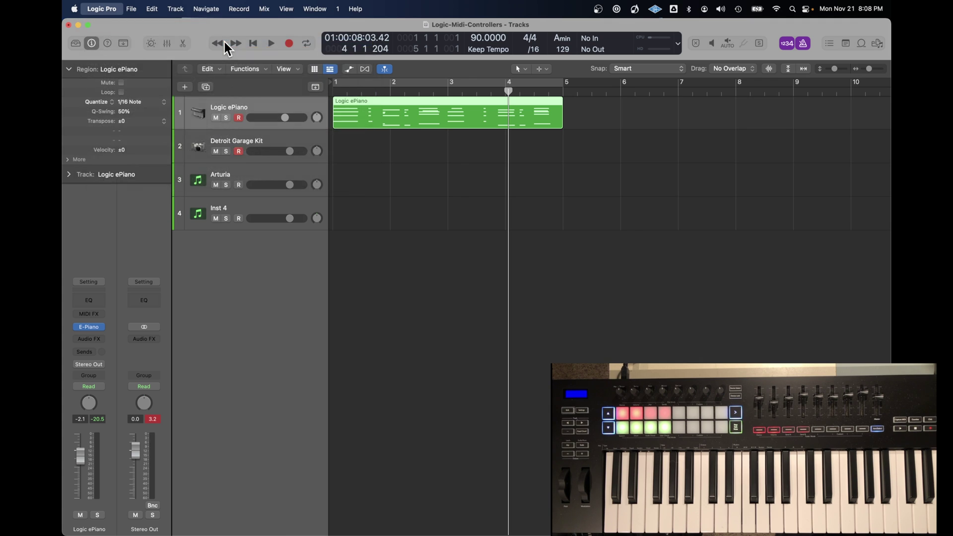
click(361, 65)
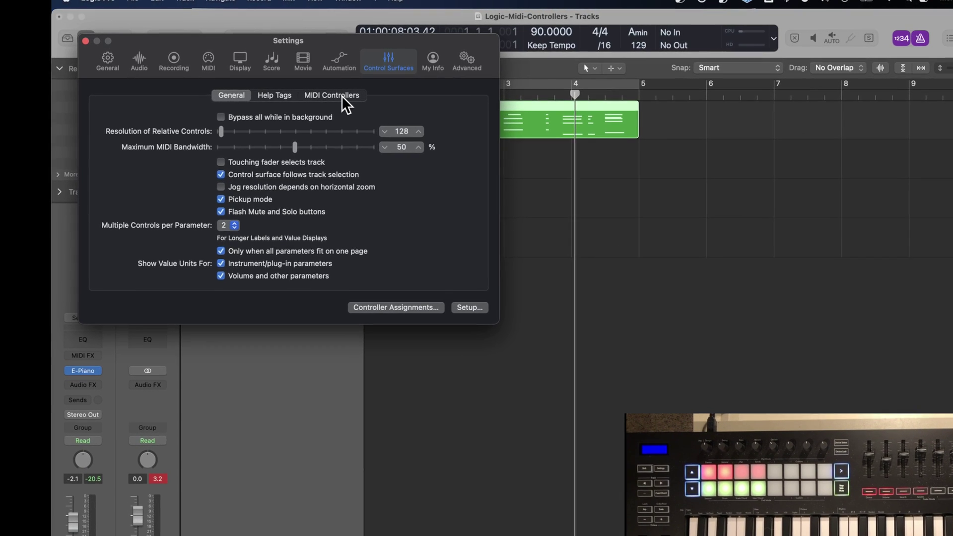
click(318, 92)
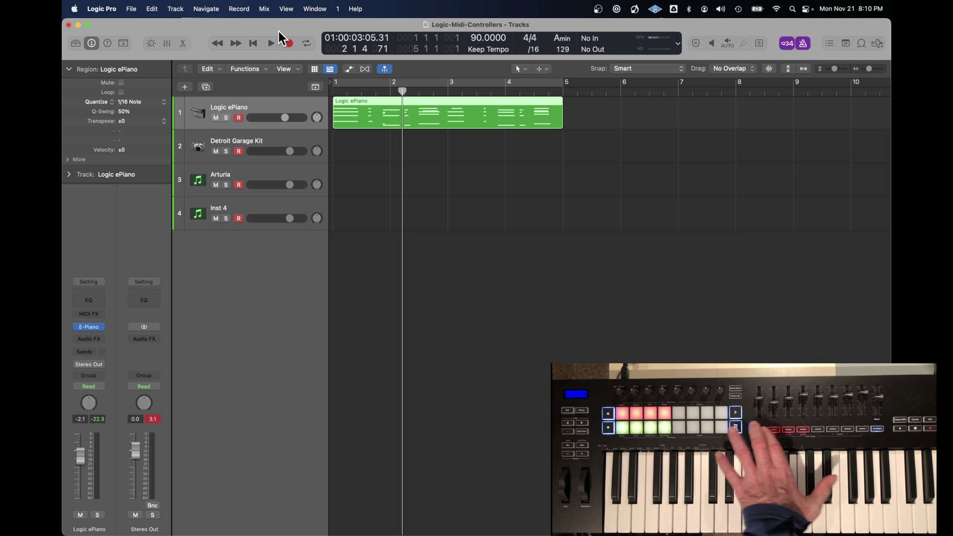
Step: With the Mixer shown, set Logic ePiano's pan to -23 and level to -3.4 dB
key(x)
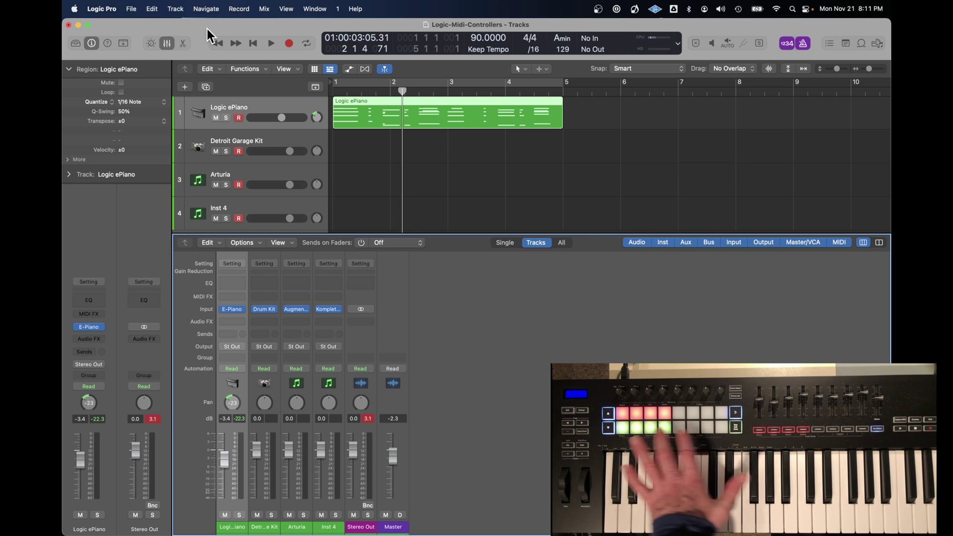
key(x)
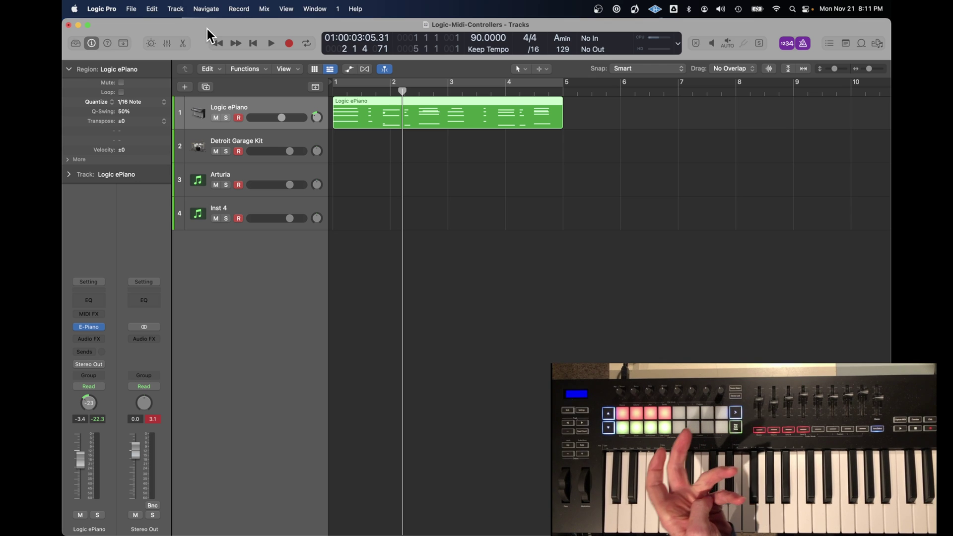
Step: Open Smart Controls to show the ePiano's Bell Volume, Treble, Drive and Bass knobs
click(150, 43)
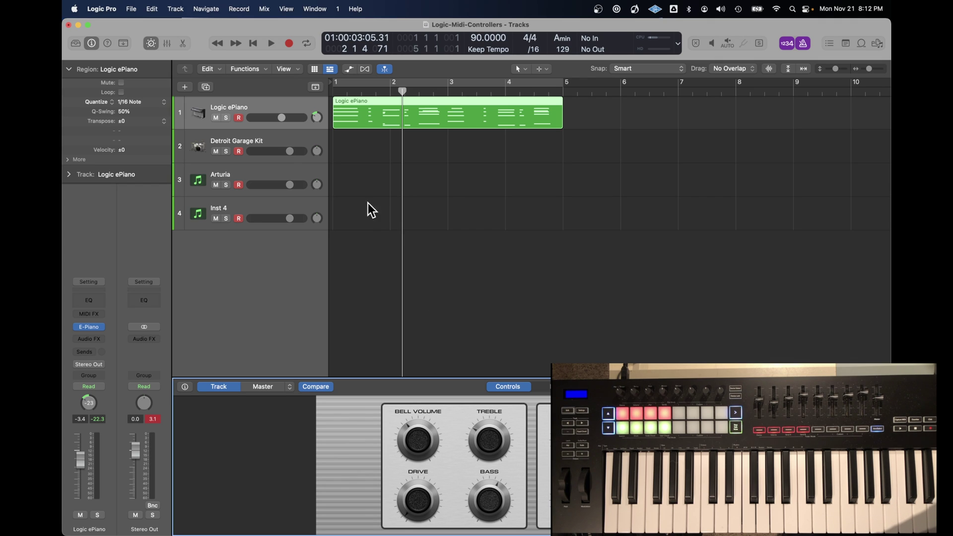
click(261, 172)
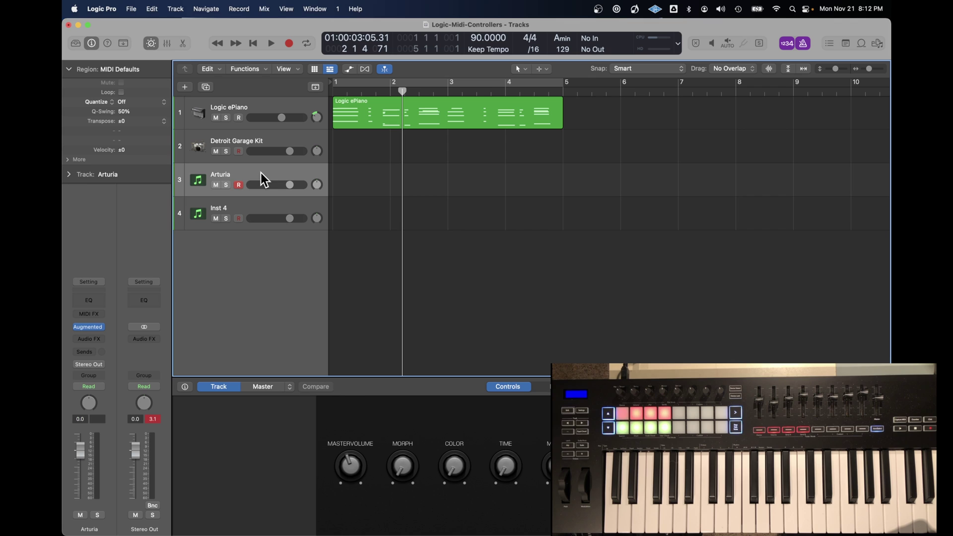
key(v)
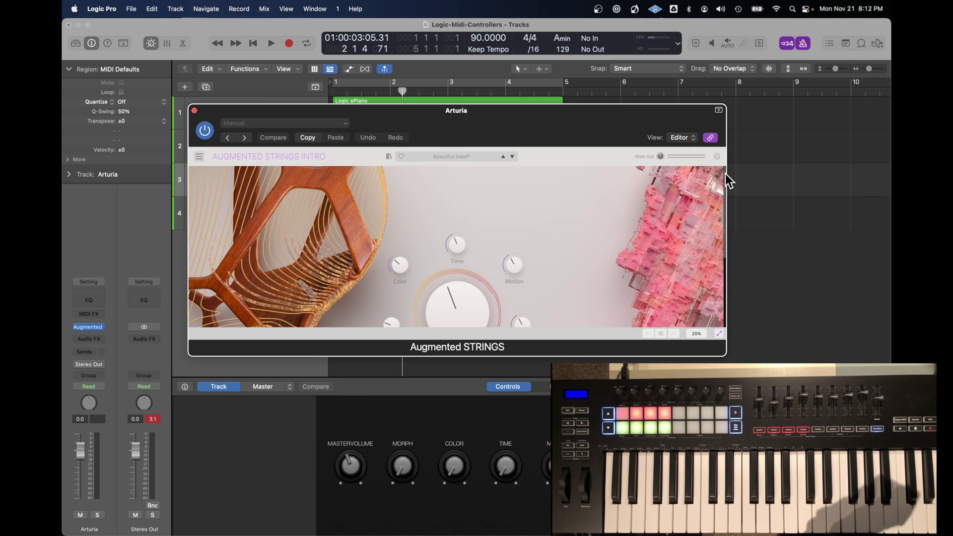
click(719, 334)
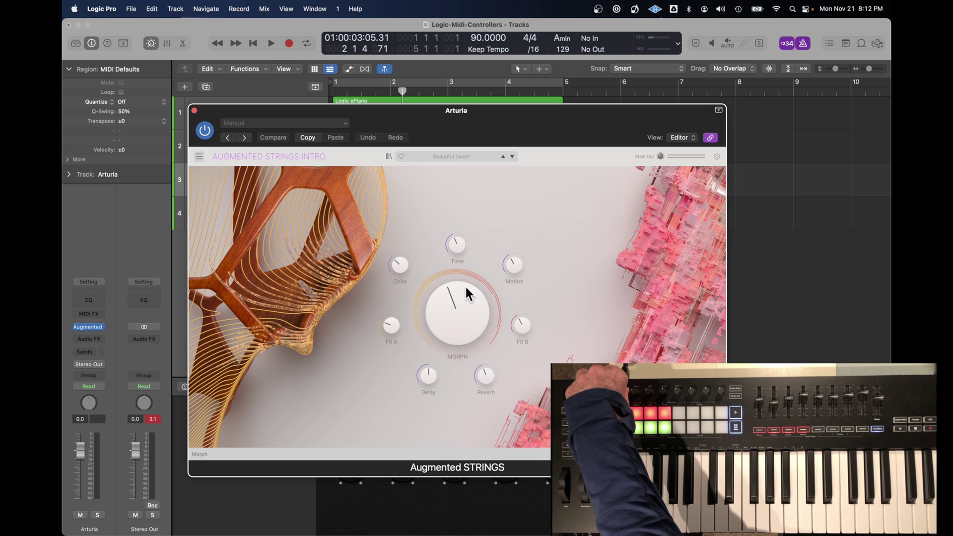
mouse_move(428, 333)
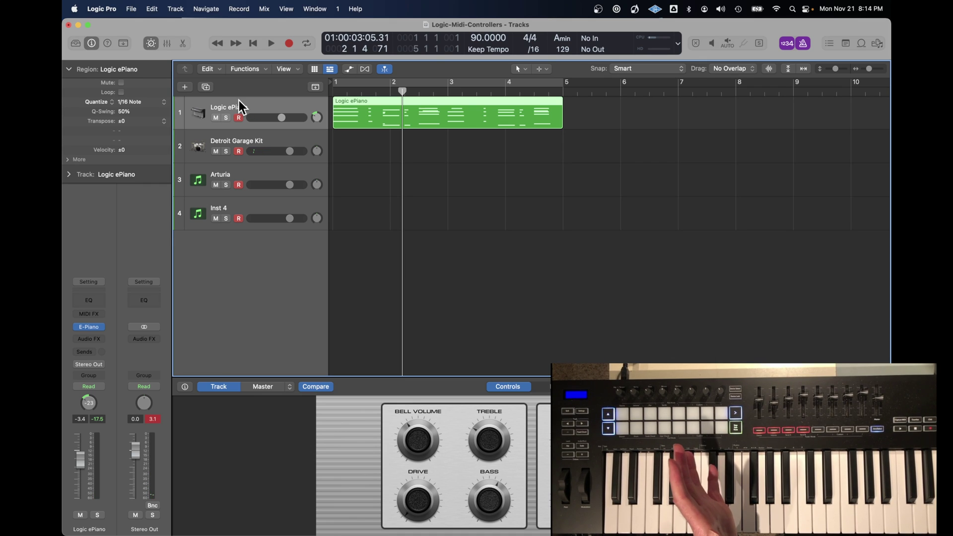
Step: Select Detroit Garage Kit, play its Drum Kit Designer plug-in, then close the plug-in window
click(236, 141)
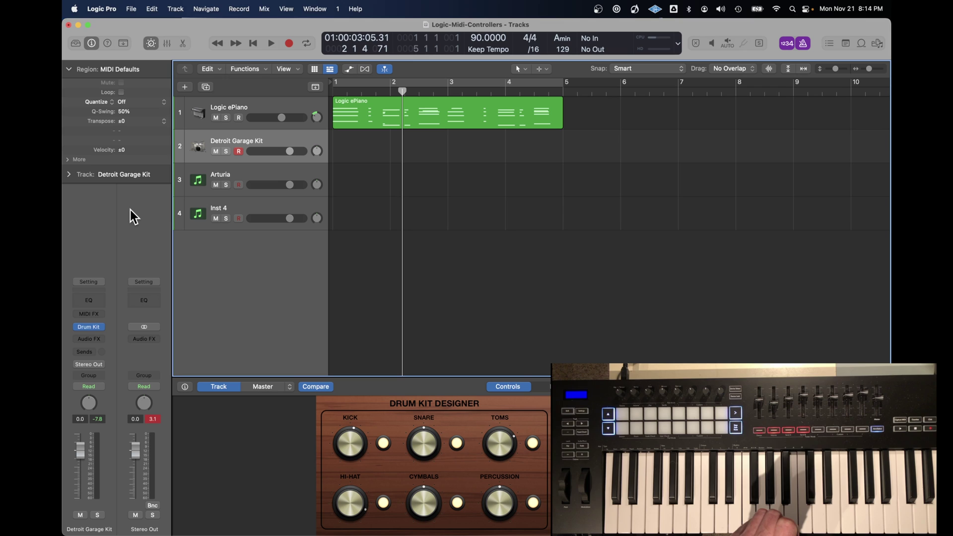
click(95, 327)
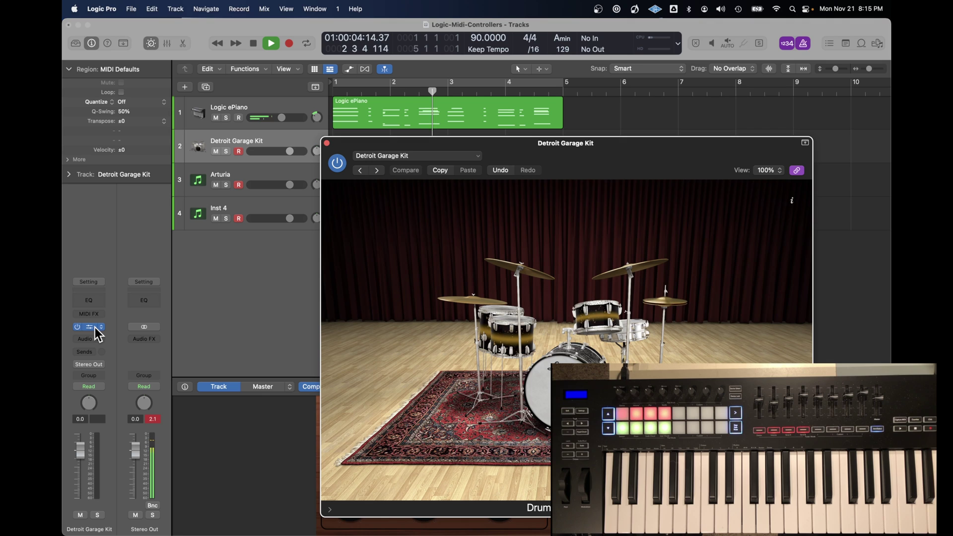
click(270, 261)
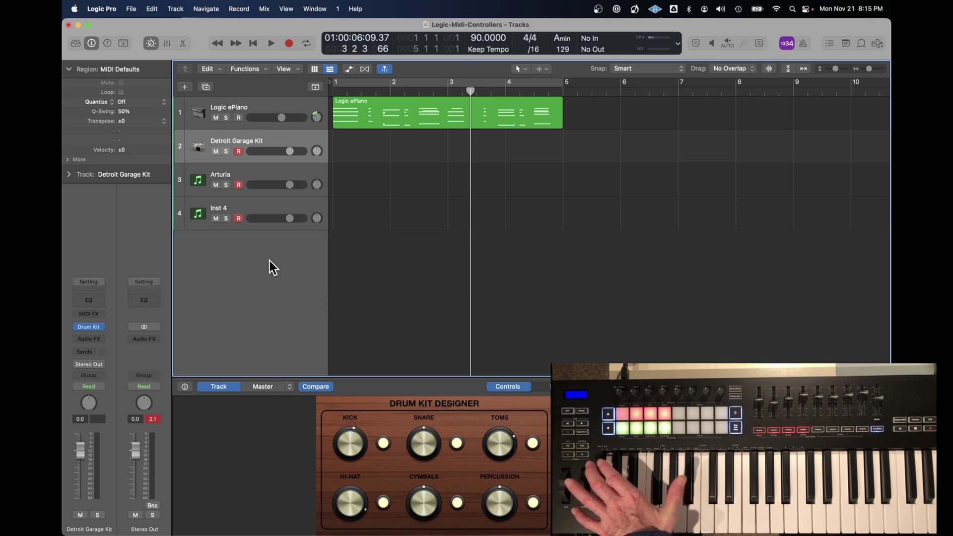
Step: Create a new software instrument track running Vital
key(alt+super+n)
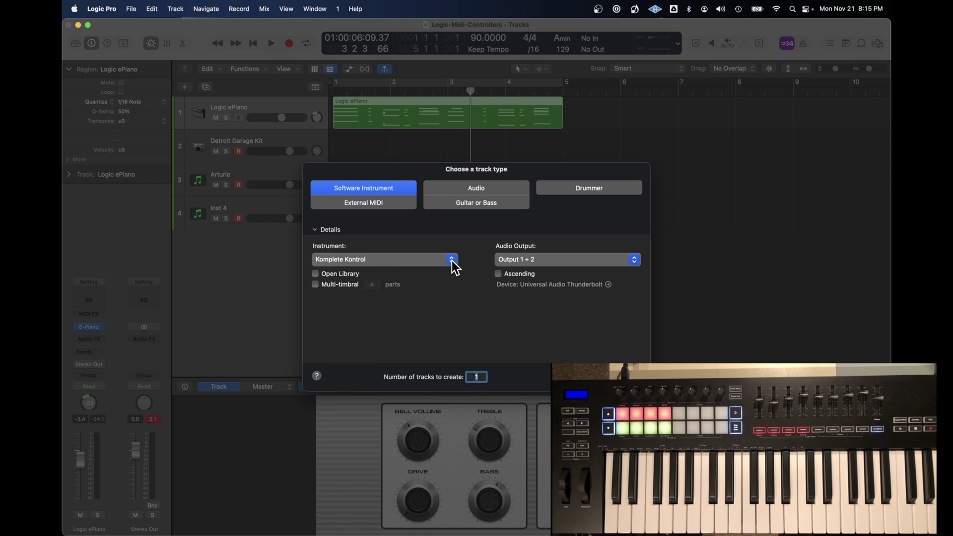
click(452, 261)
mouse_move(347, 457)
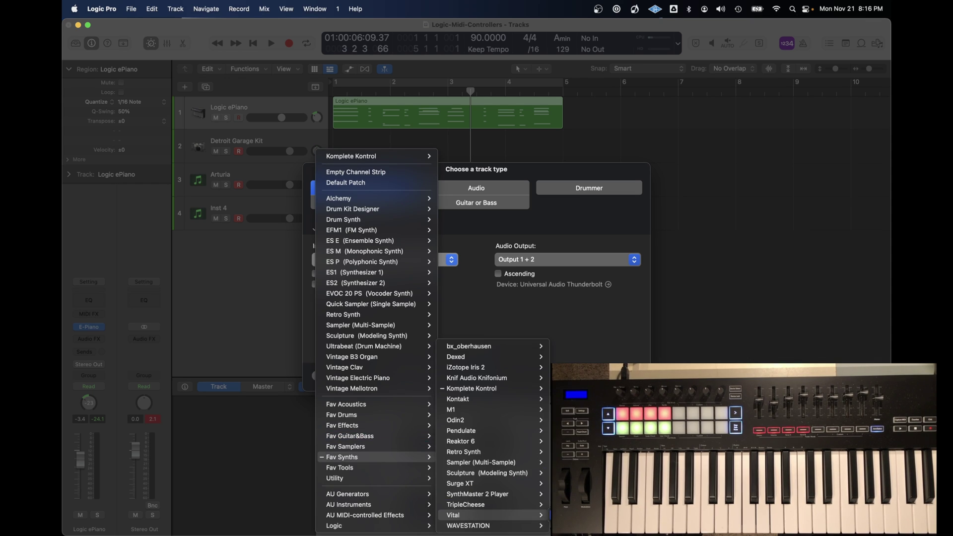
click(464, 518)
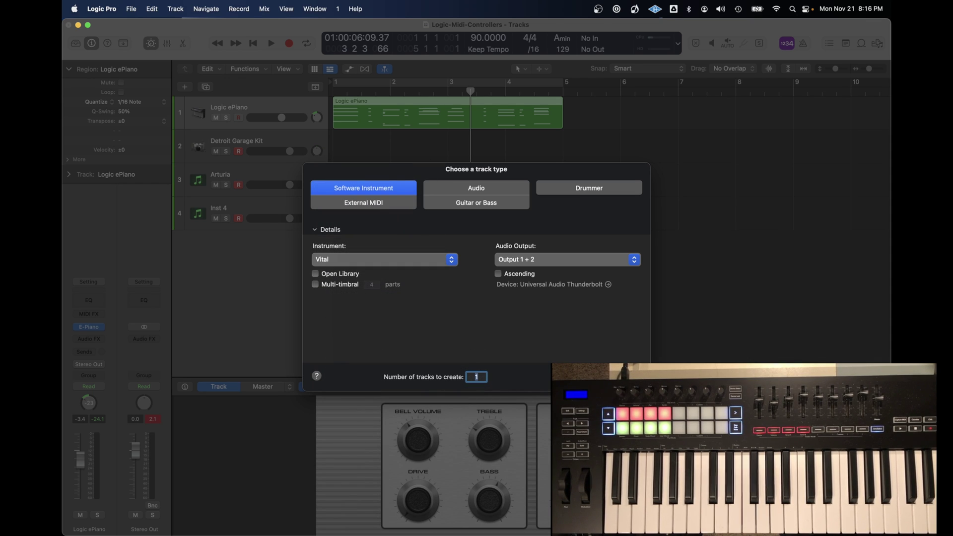
key(Return)
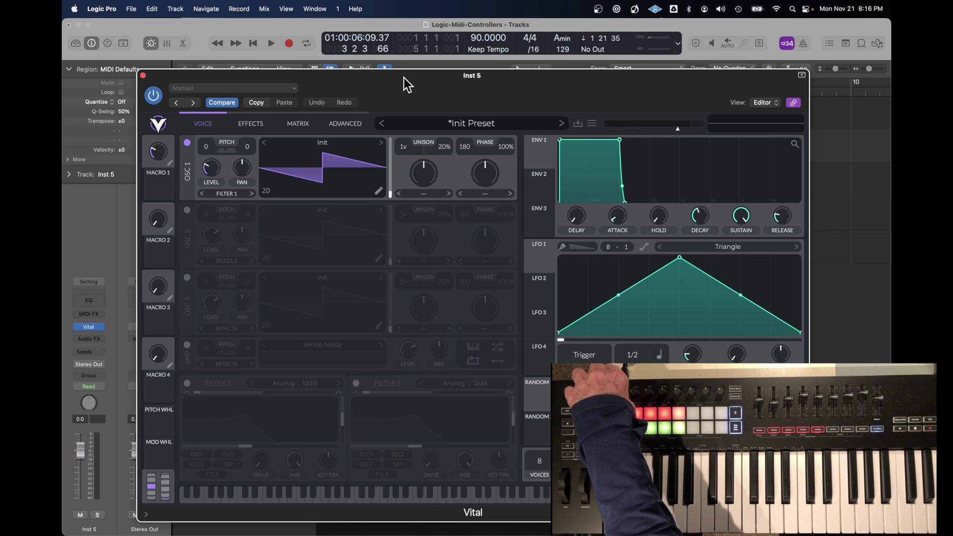
Step: Load Vital's 8 bit collection and step through presets toward Ambient Guitar
click(472, 124)
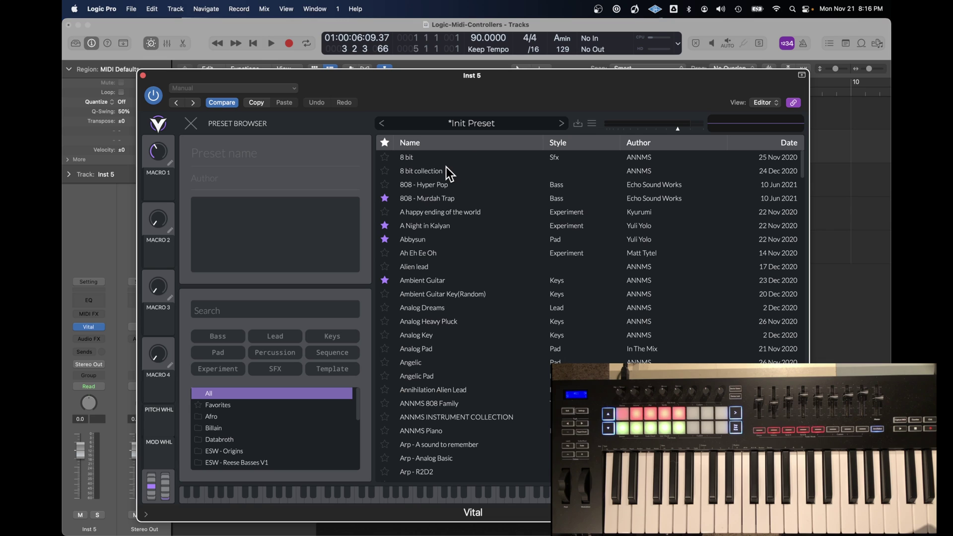
click(420, 175)
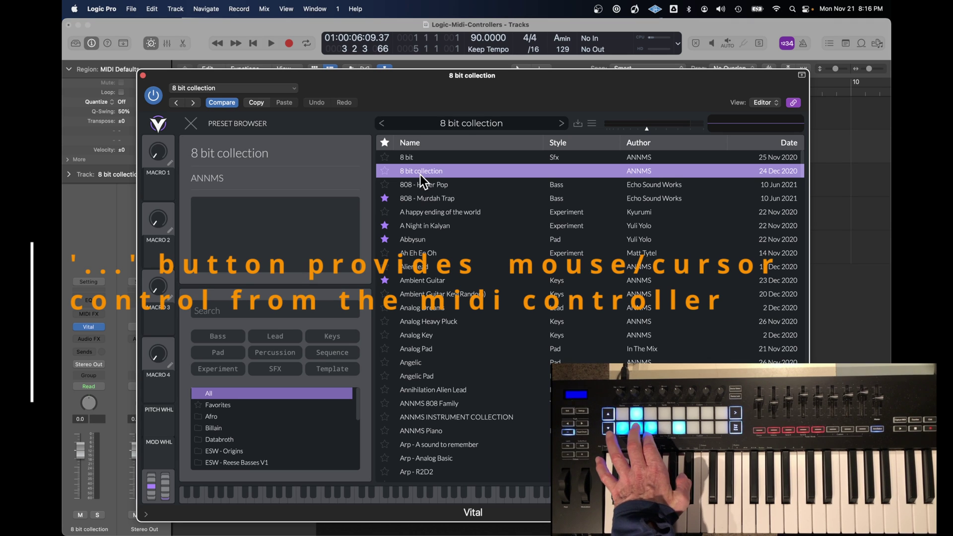
key(Down)
key(Down)
key(Down)
key(Down)
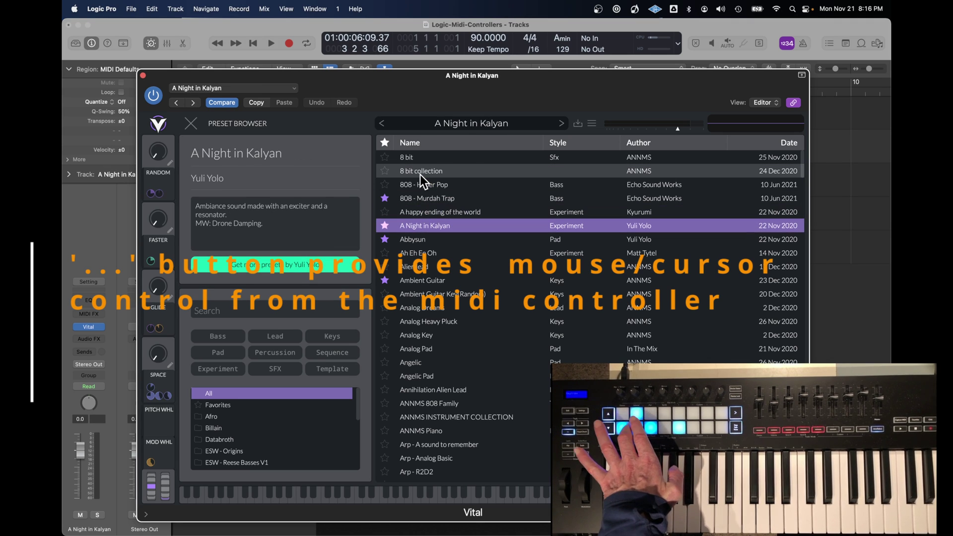
key(Up)
key(Down)
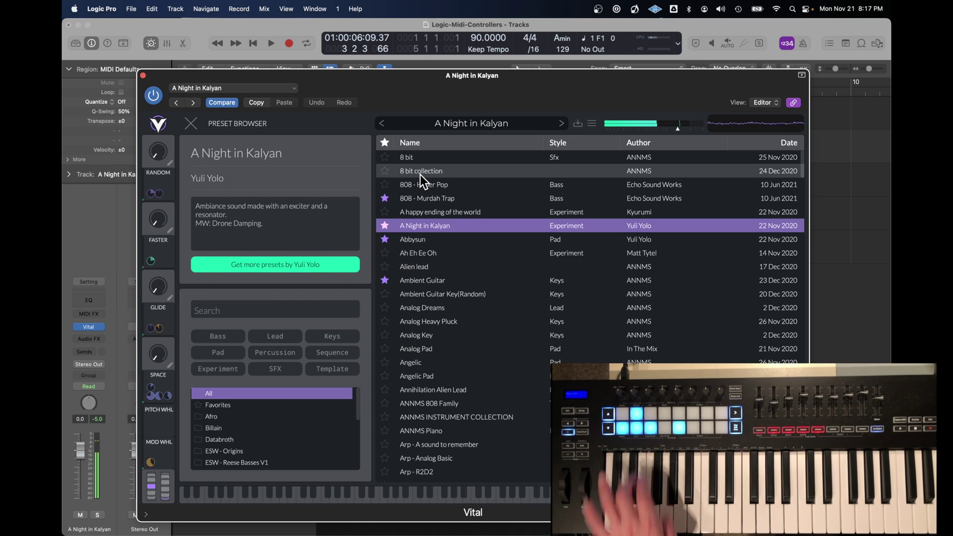
key(Down)
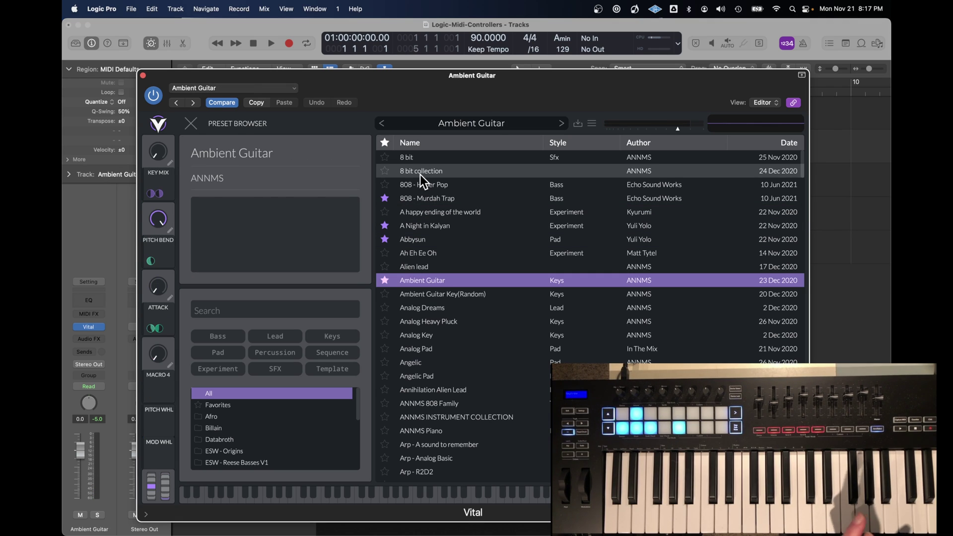
Step: Close the Vital window and select the Logic ePiano track
click(237, 108)
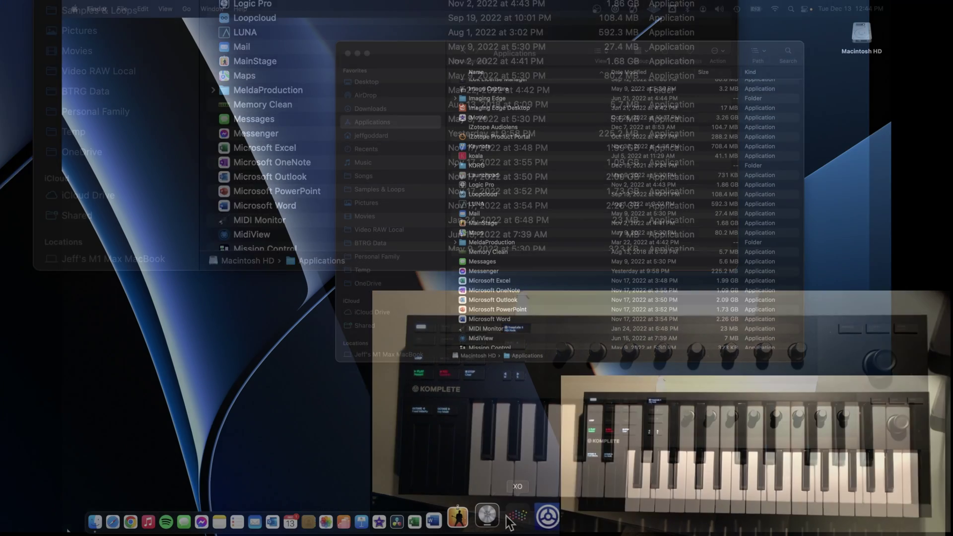
Step: Launch Logic Pro and open the KK-Latest-Hydra project
click(271, 503)
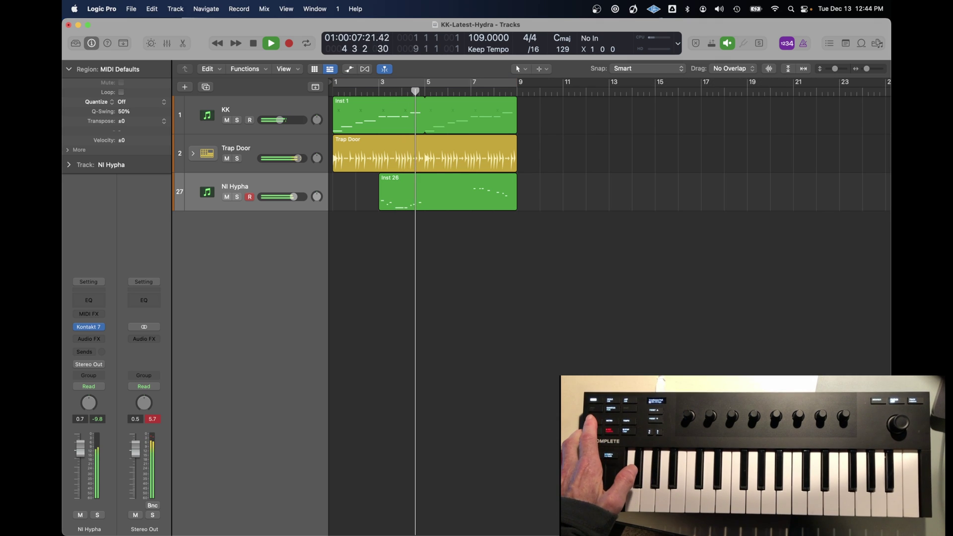
Step: Enable Cycle over bars 1–9, stop playback, and move the playhead back to bar 2
key(c)
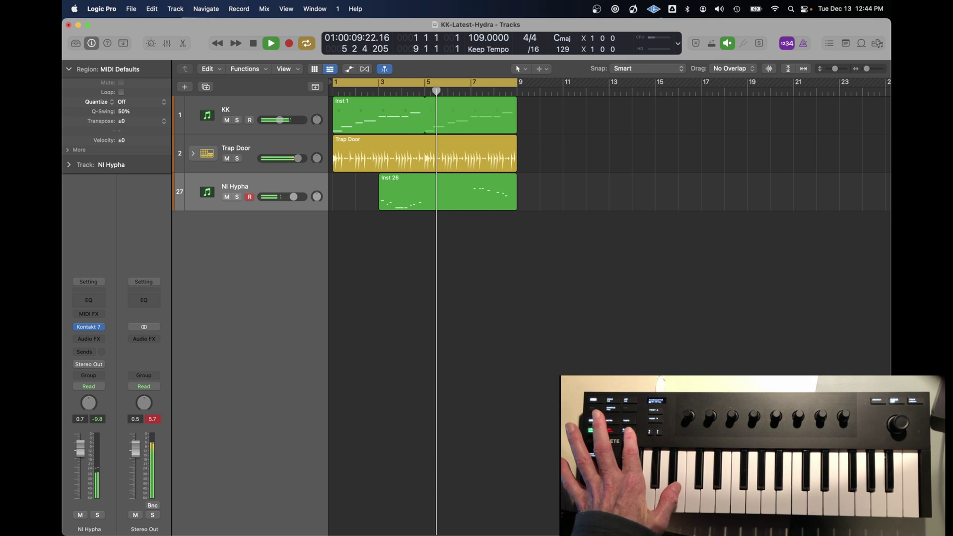
key(space)
key(comma)
key(comma)
key(comma)
key(period)
key(period)
key(period)
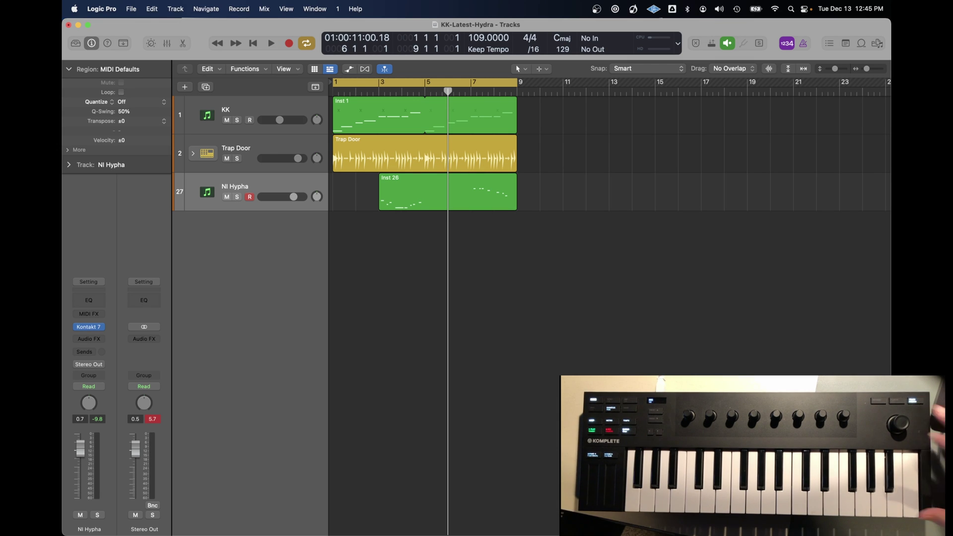
key(period)
key(period)
key(period)
key(period)
key(period)
key(comma)
key(comma)
key(comma)
key(comma)
key(comma)
key(comma)
key(comma)
key(comma)
key(comma)
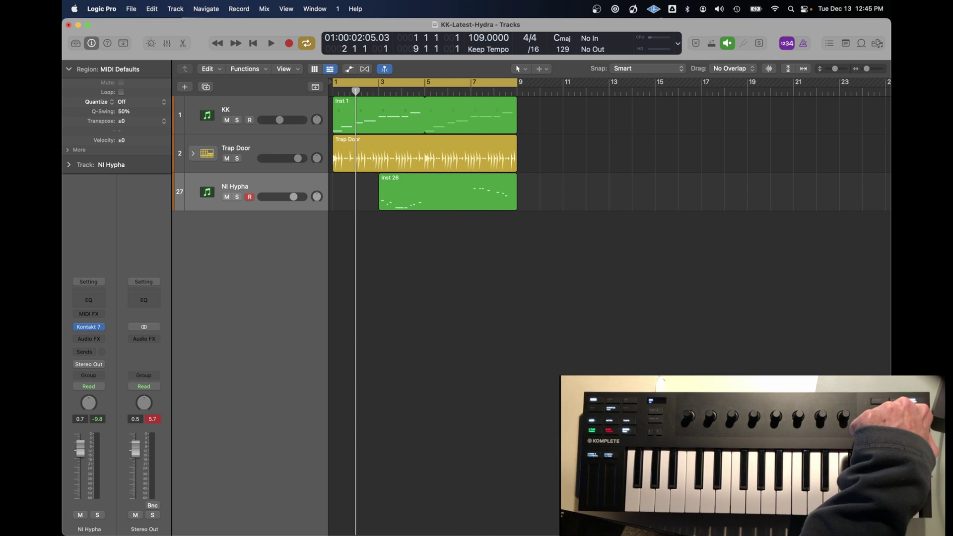
key(period)
key(period)
key(period)
key(period)
key(period)
key(comma)
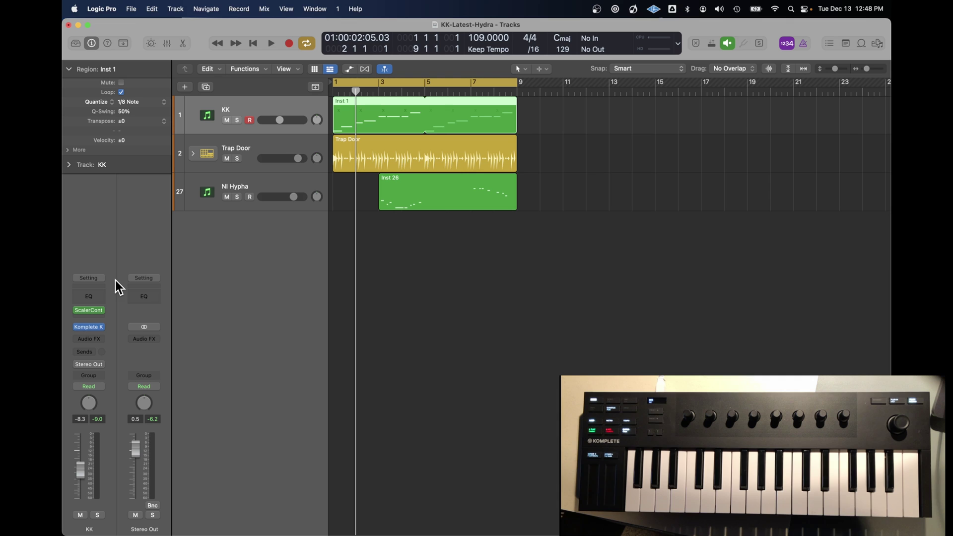
click(94, 327)
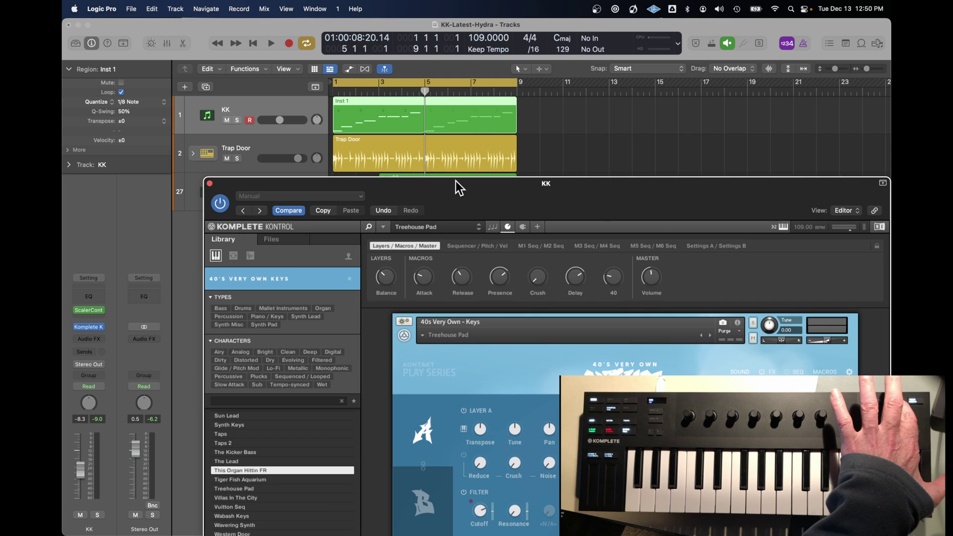
drag(456, 180, 367, 84)
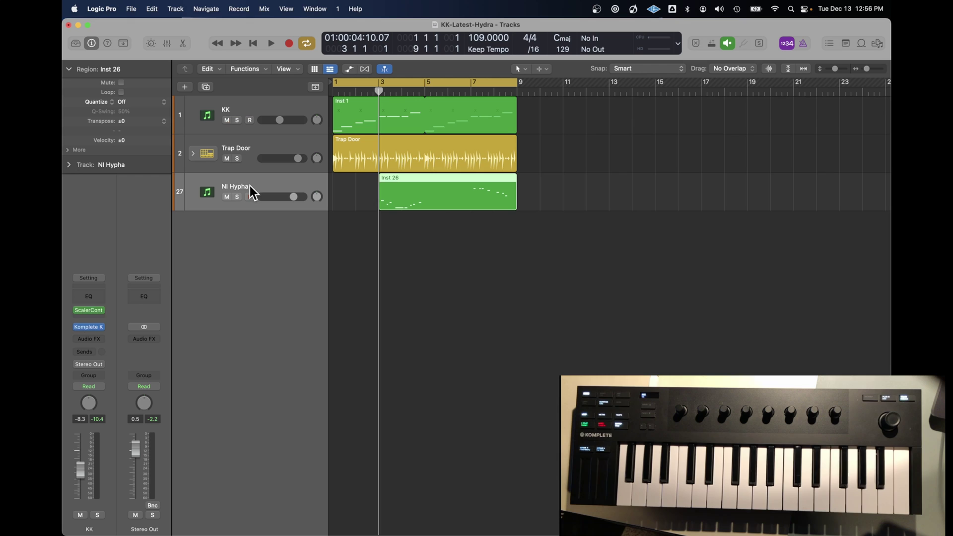
Step: Add an Analog Lab V instrument track, Inst 27, and load the liked Classic Road preset
click(181, 85)
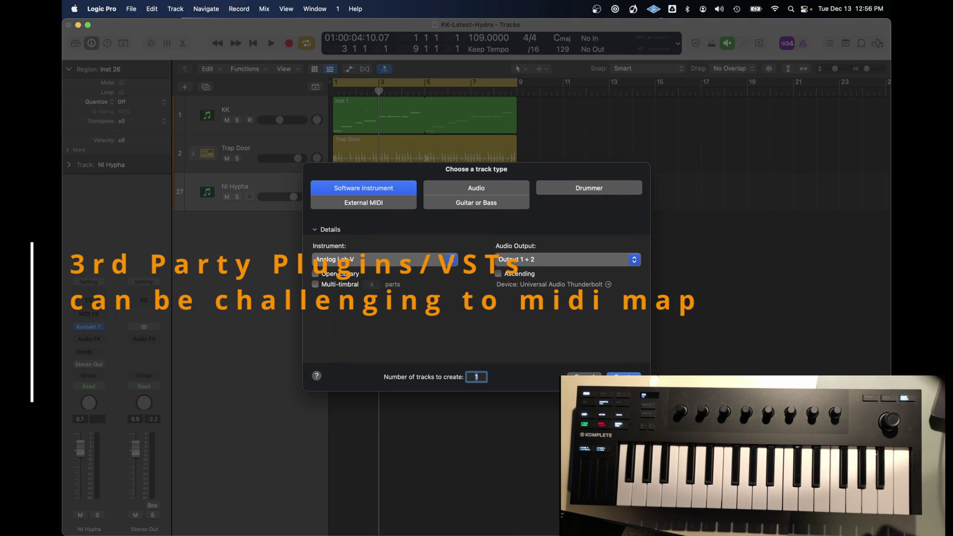
click(624, 376)
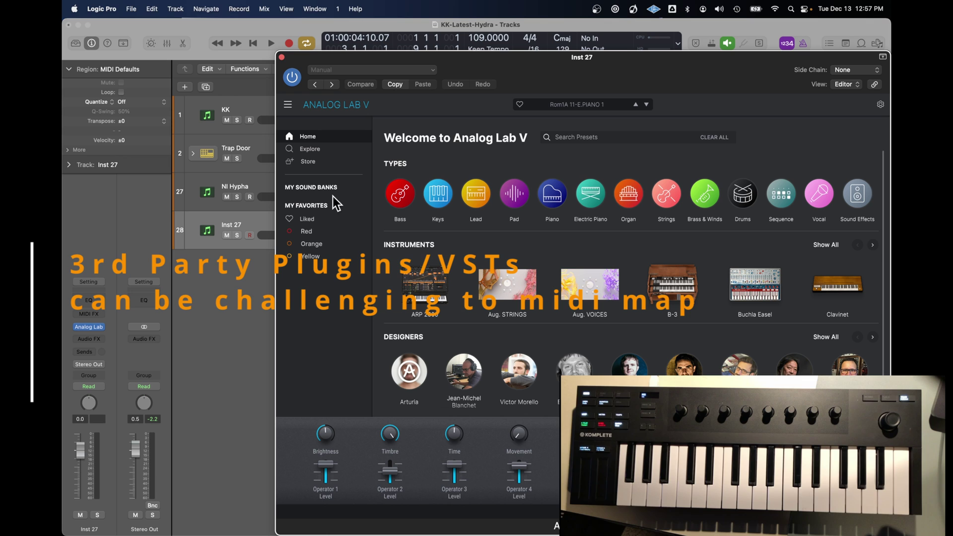
click(314, 215)
click(430, 209)
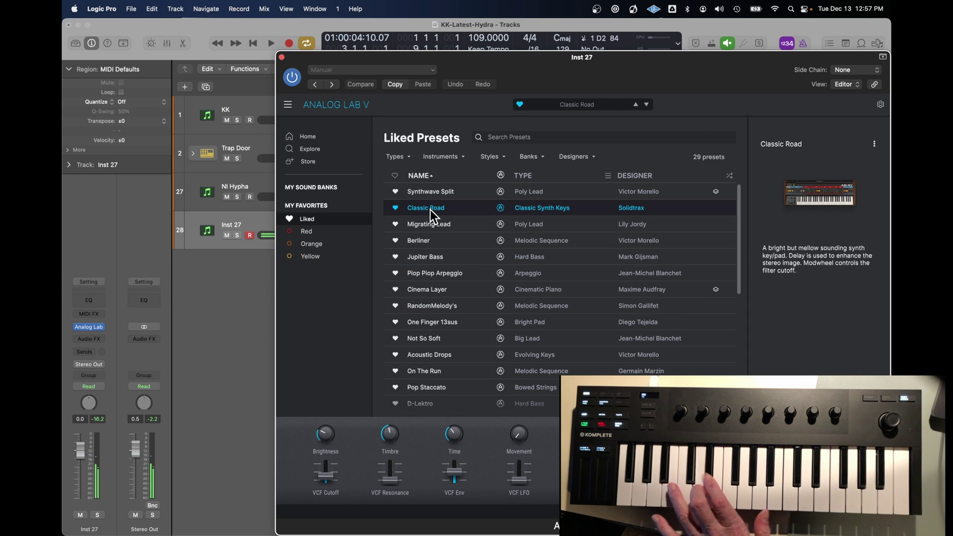
click(281, 57)
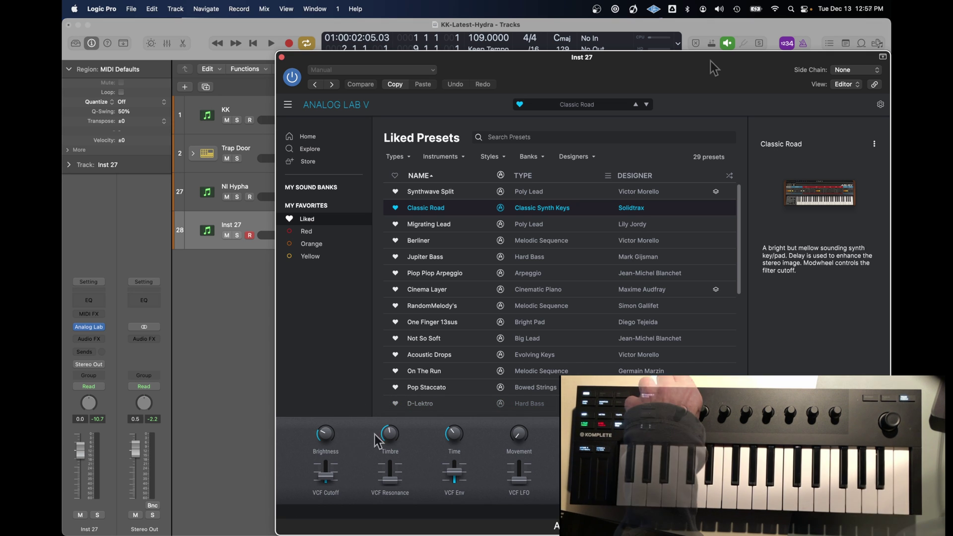
Step: MIDI-learn Analog Lab V controls to new CCs, close the window, and restart playback
drag(712, 58, 509, 32)
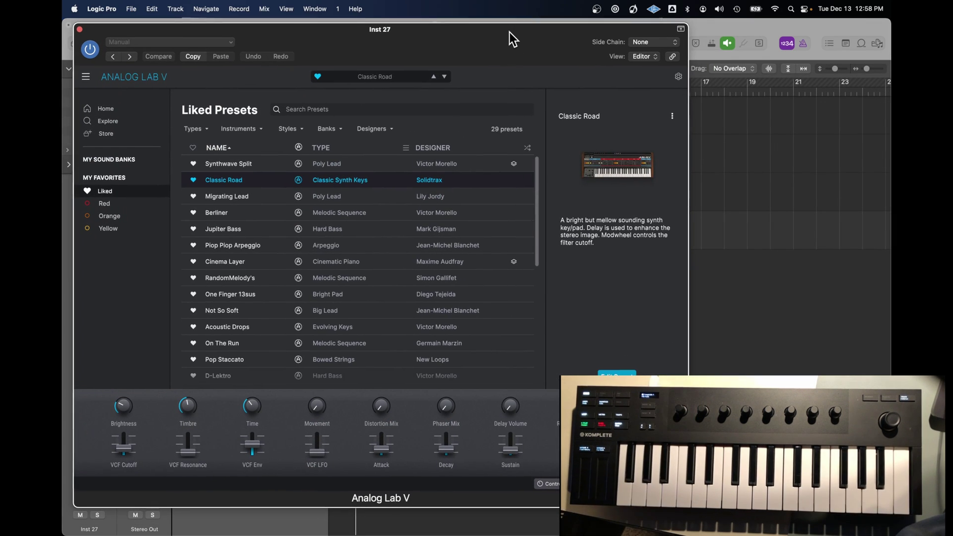
click(677, 78)
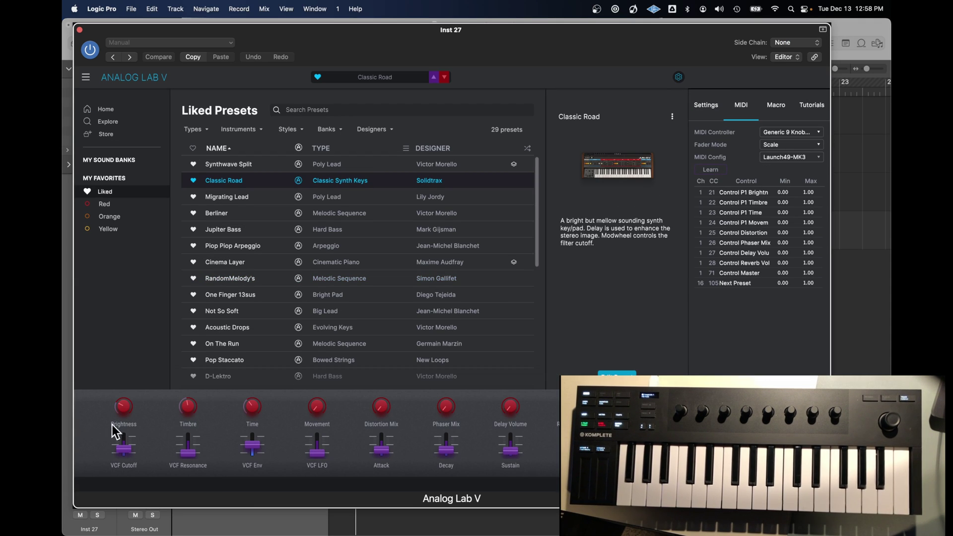
click(123, 408)
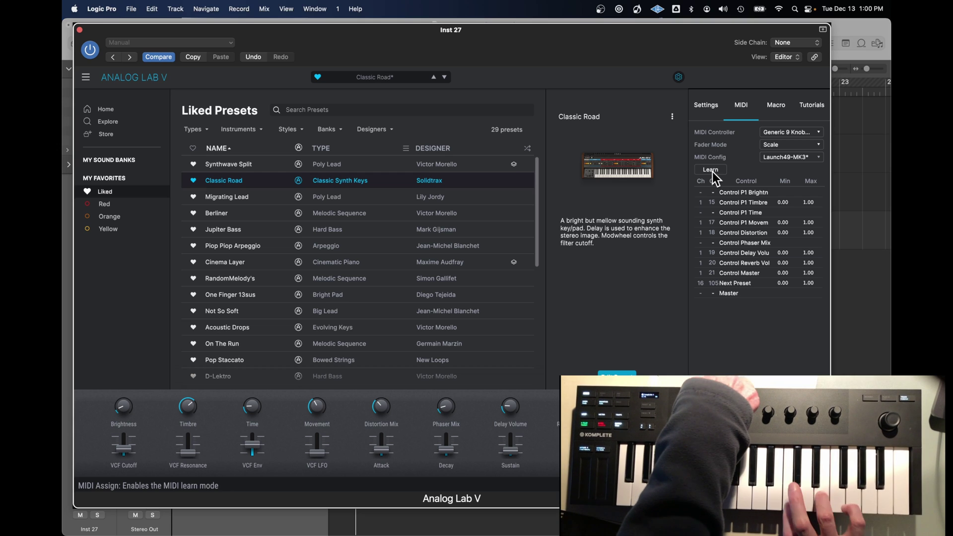
click(80, 31)
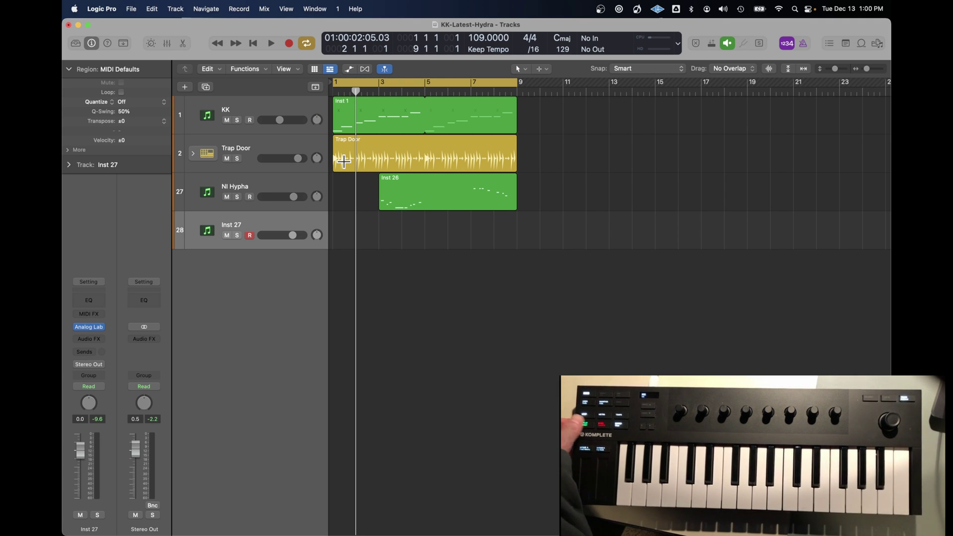
key(space)
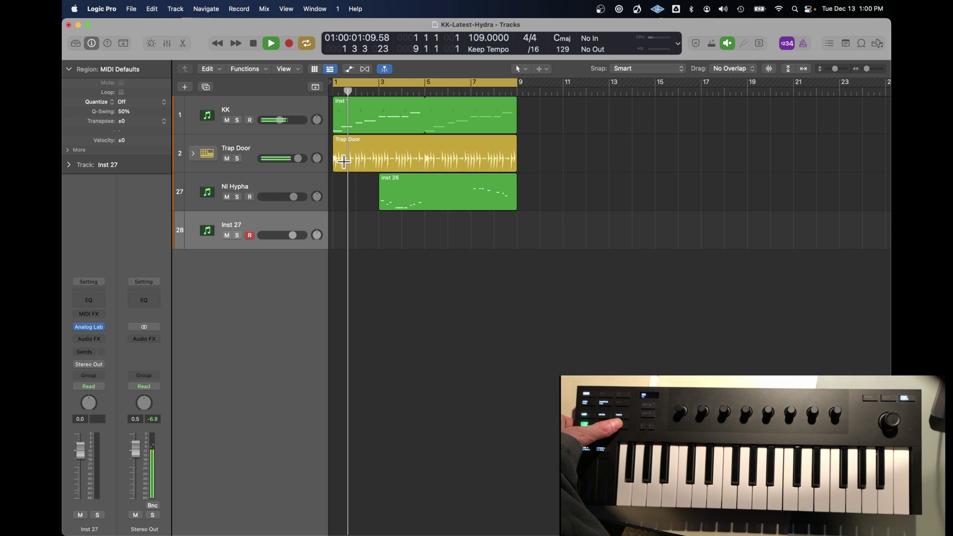